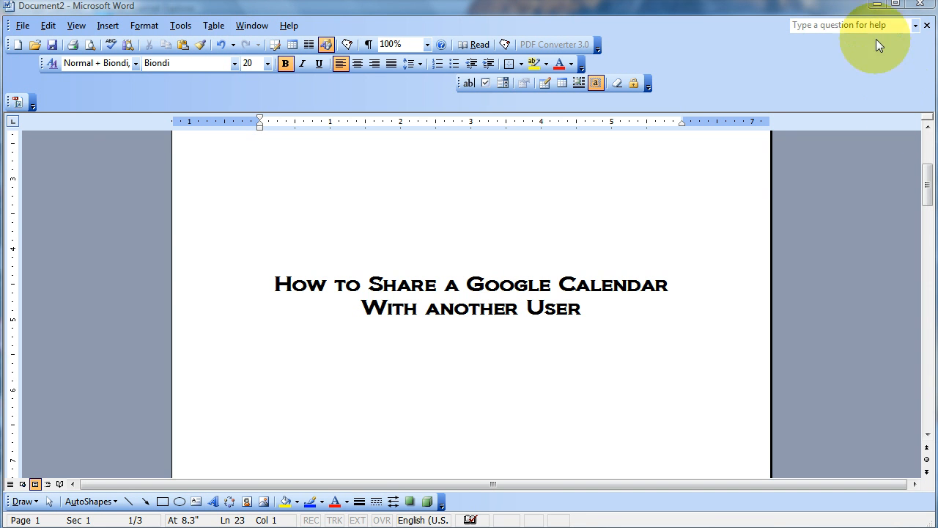
# - Switch to the browser and sign in to Google Calendar with the first account
pyautogui.click(873, 4)
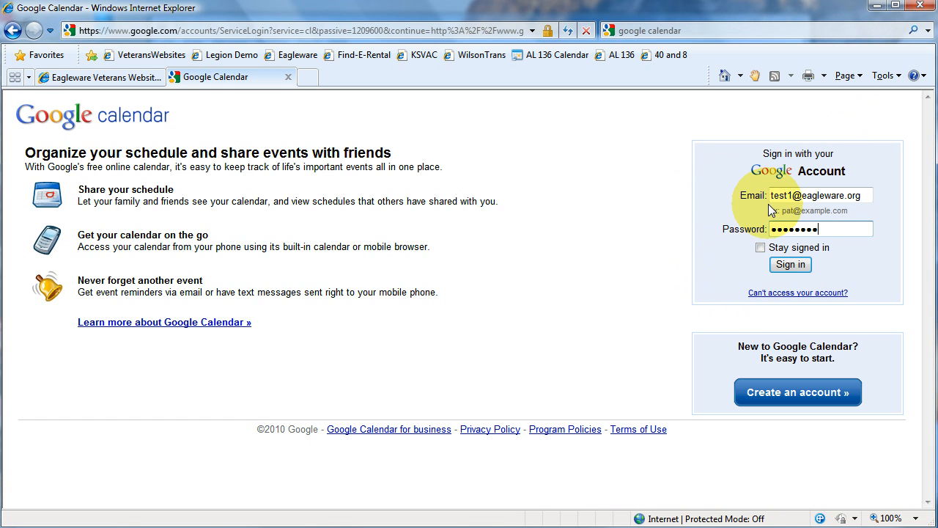
pyautogui.click(780, 269)
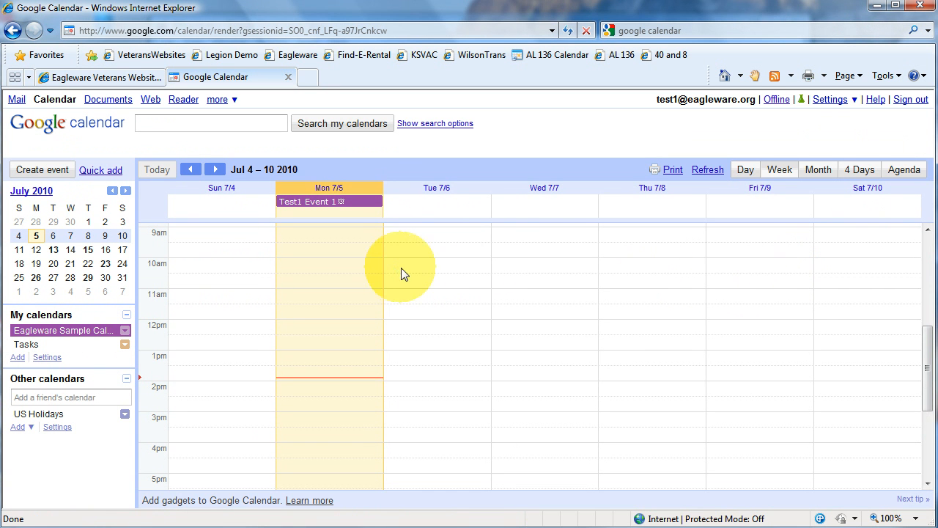
# - Set the default calendar view to Month in the general calendar settings and save
pyautogui.click(809, 176)
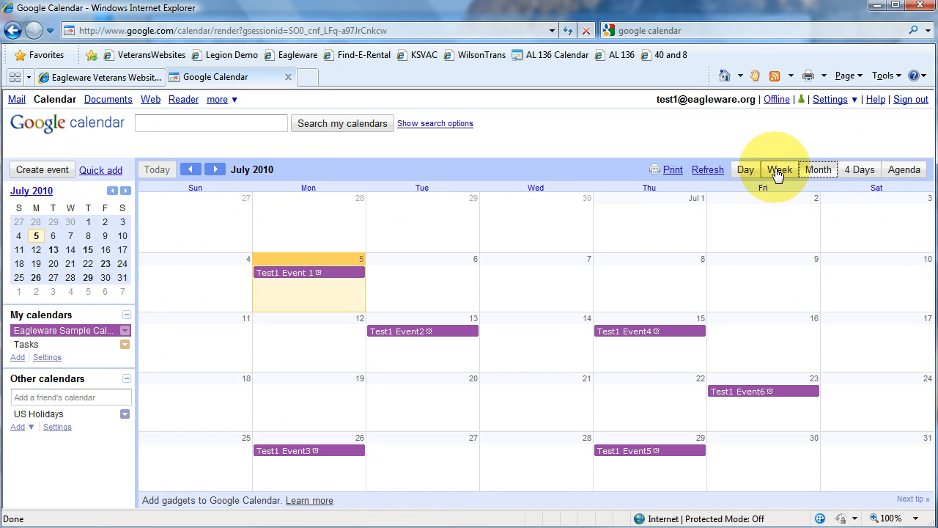
pyautogui.click(779, 173)
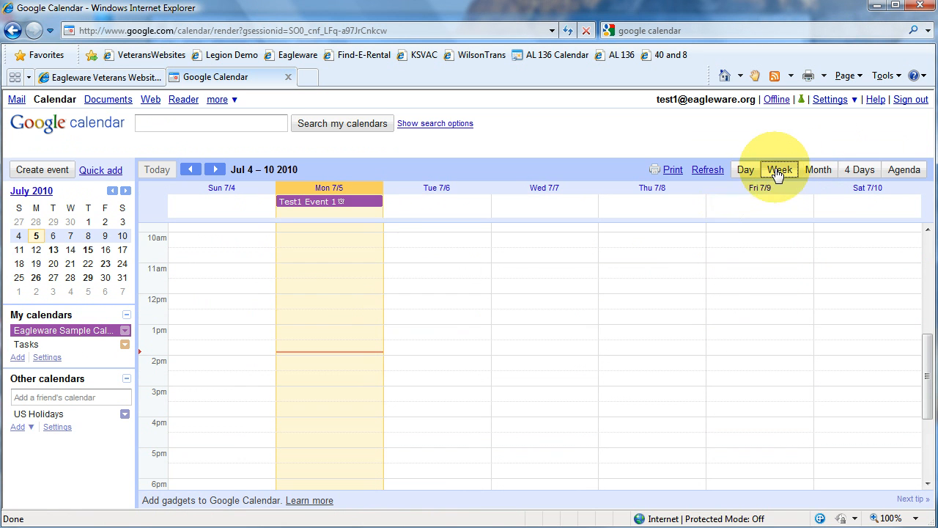
pyautogui.click(53, 358)
pyautogui.click(37, 187)
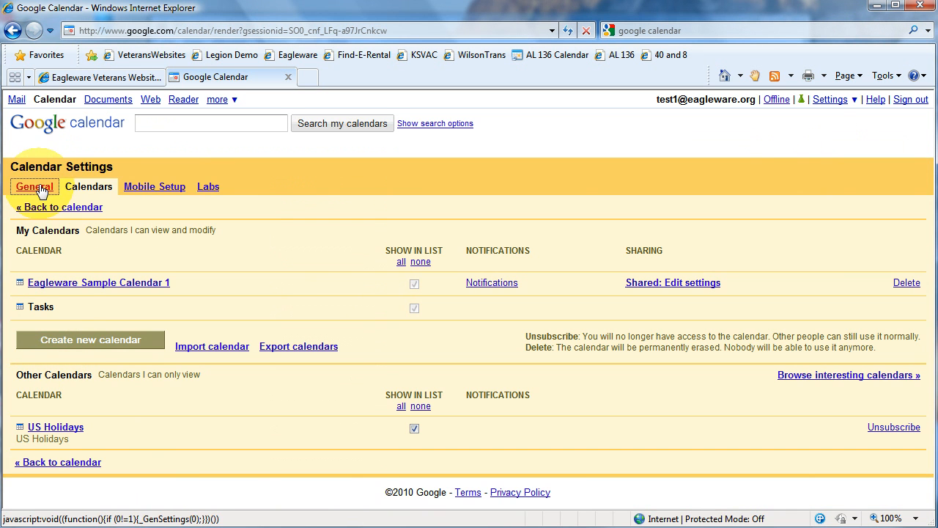
pyautogui.scroll(-3, 172, 352)
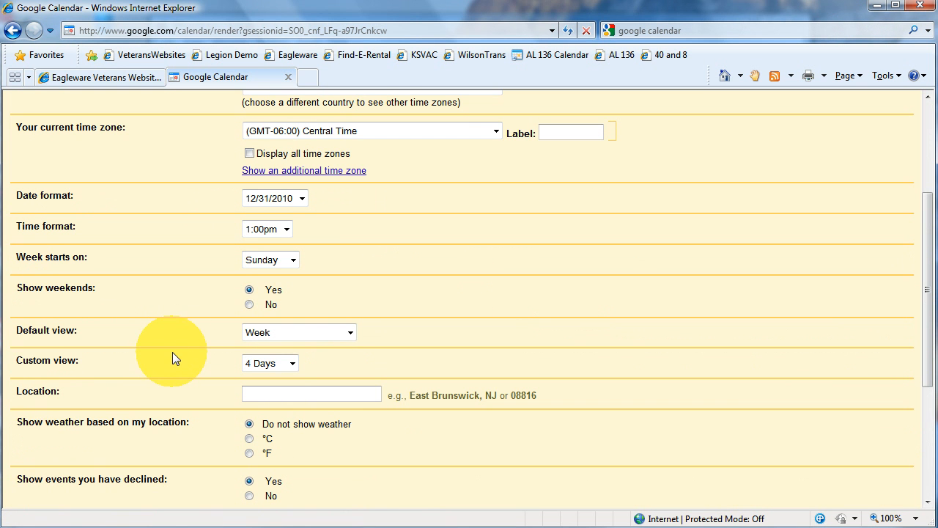
pyautogui.click(350, 334)
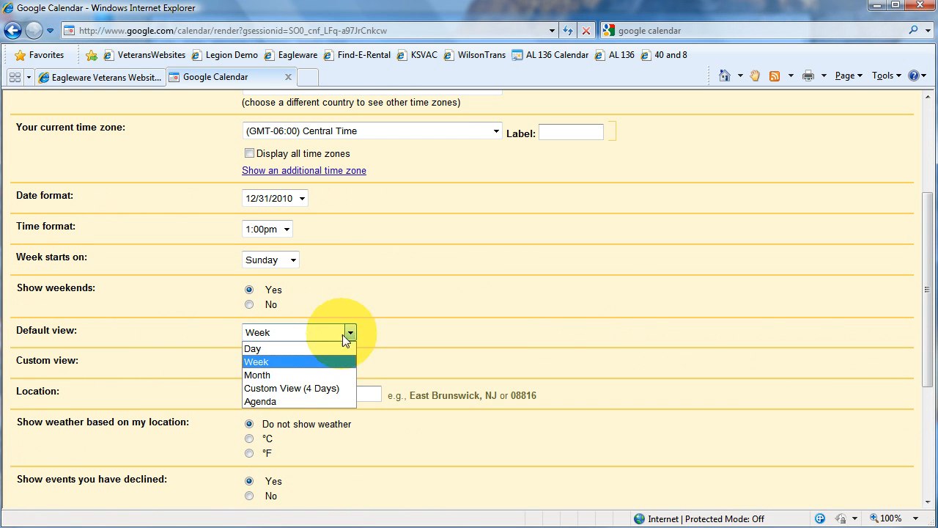
pyautogui.click(300, 374)
pyautogui.scroll(-5, 207, 369)
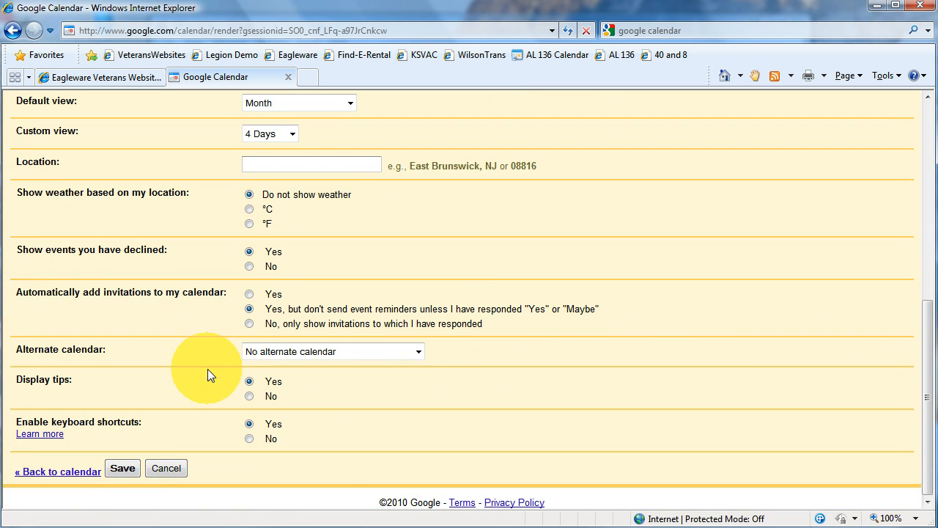
pyautogui.click(119, 468)
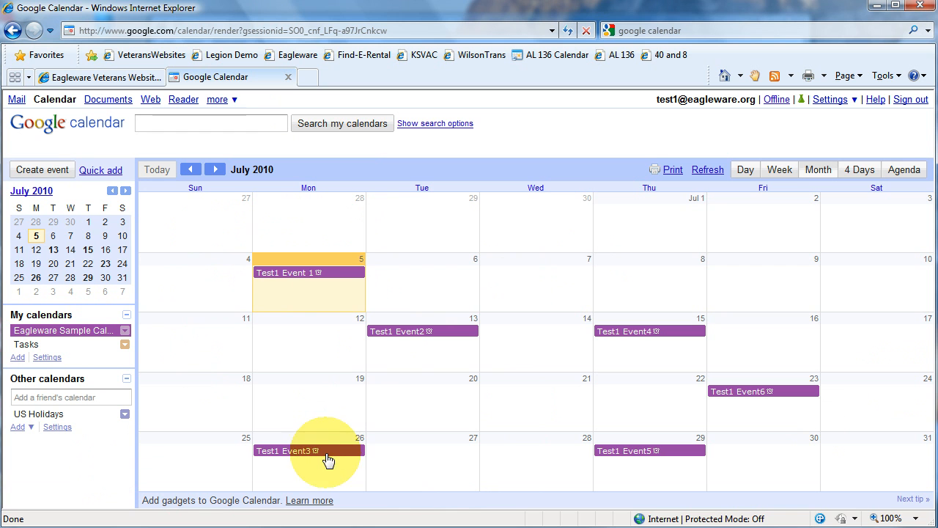
# - Change the colour of Eagleware Sample Calendar 1 to a dark pink shade
pyautogui.click(125, 331)
pyautogui.click(124, 331)
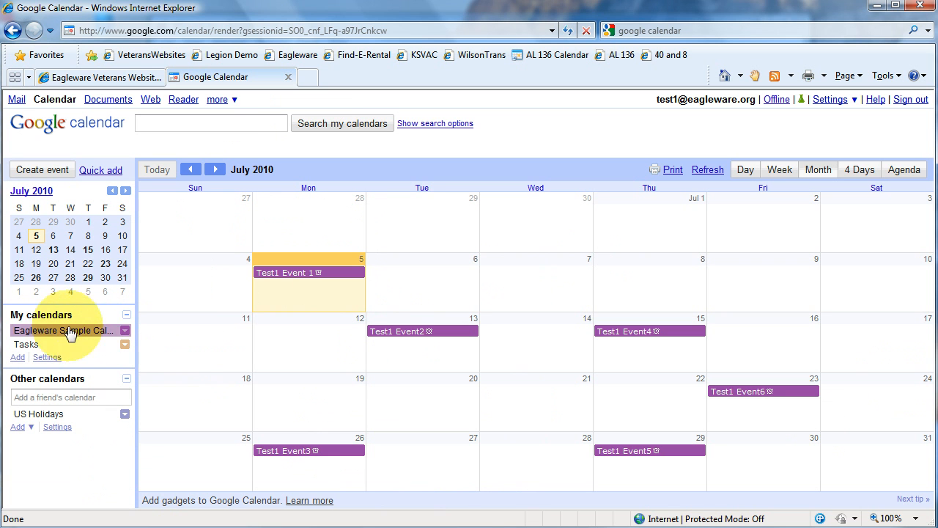
pyautogui.click(124, 331)
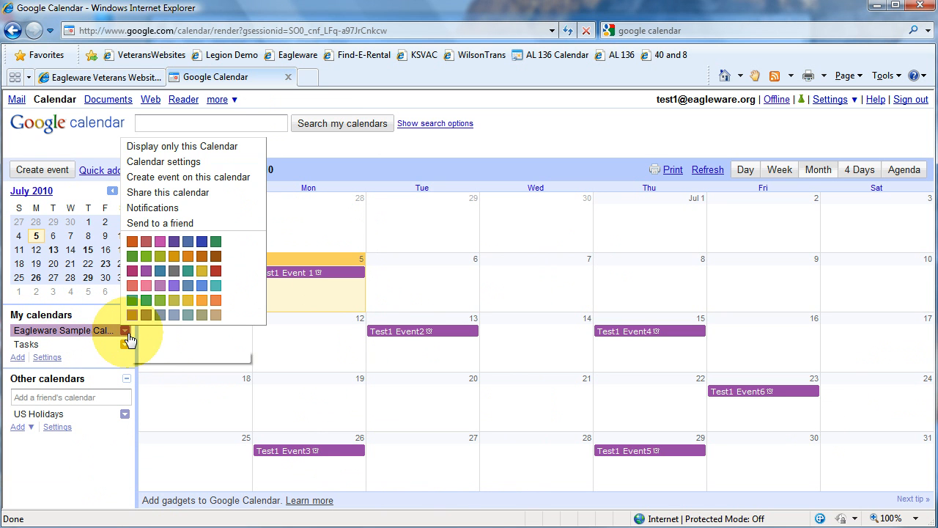
pyautogui.click(145, 286)
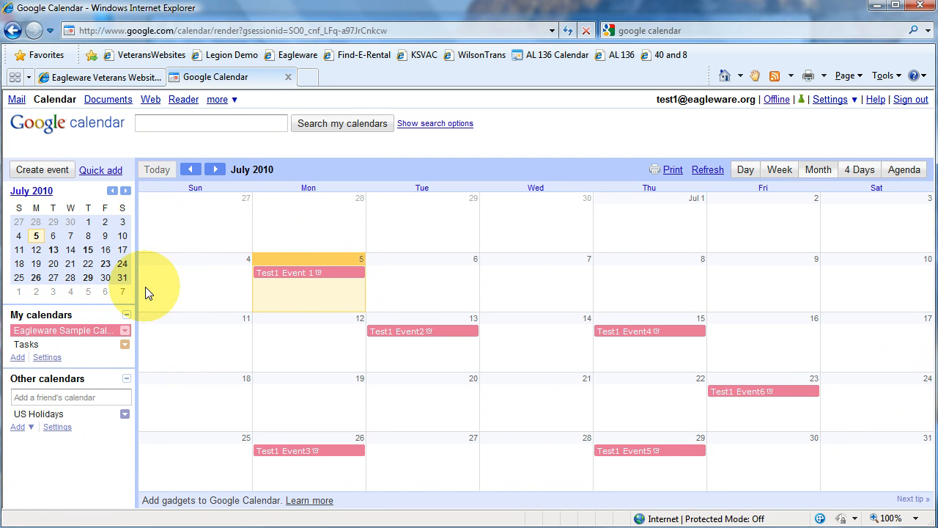
pyautogui.click(125, 331)
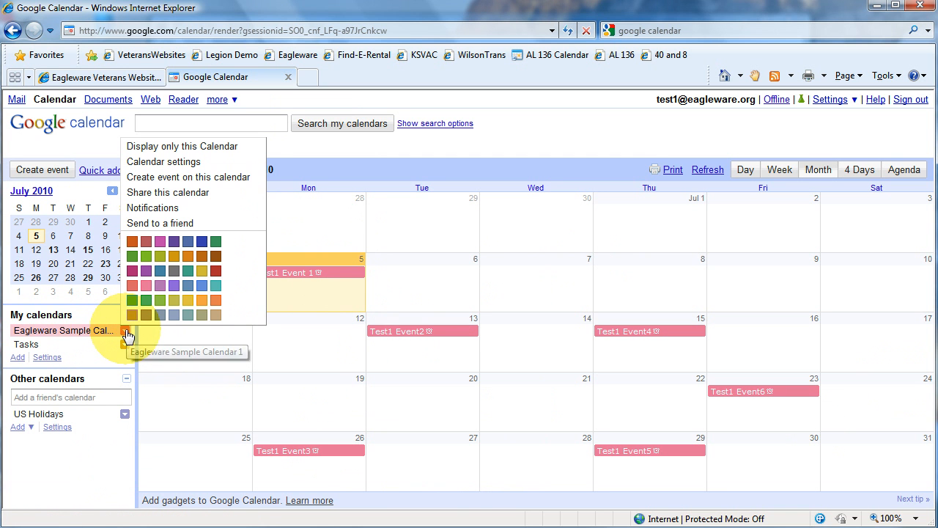
pyautogui.click(132, 273)
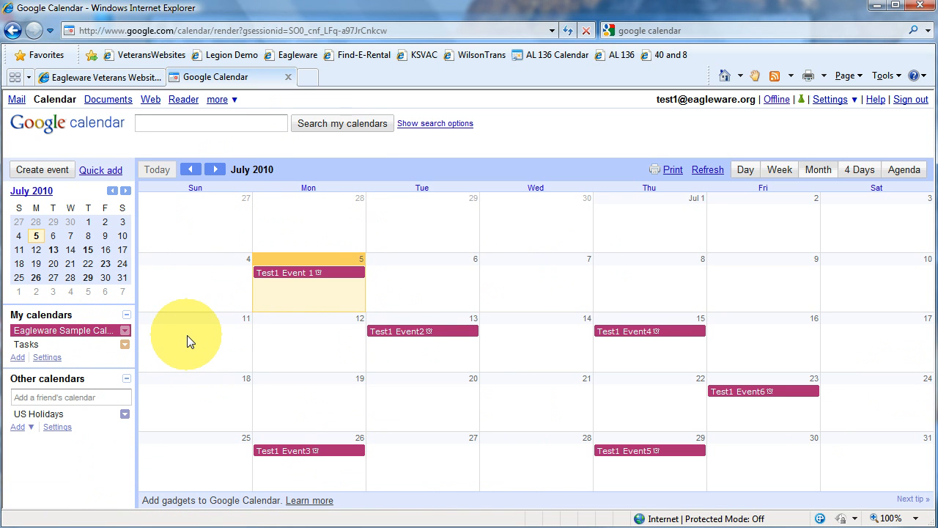
# - Open the sharing settings of Eagleware Sample Calendar 1 and enter the second user's e-mail address
pyautogui.click(51, 358)
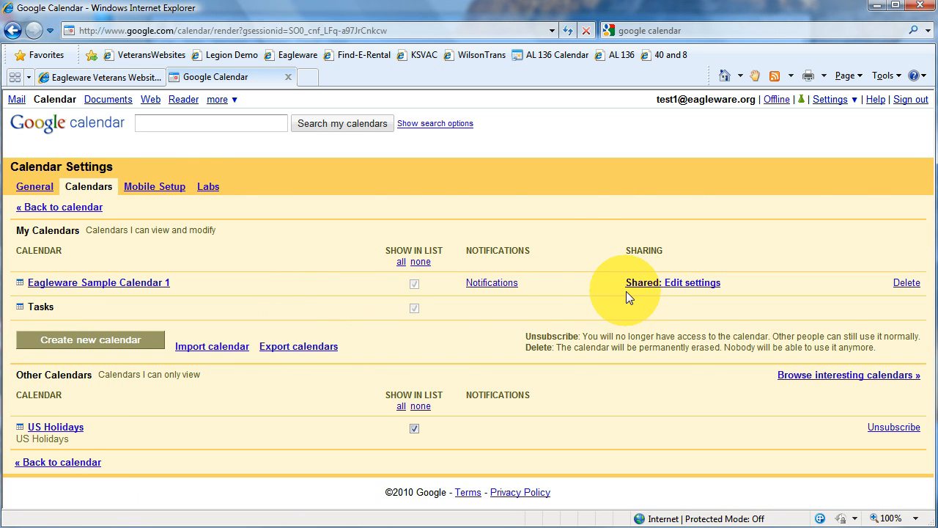
pyautogui.click(645, 286)
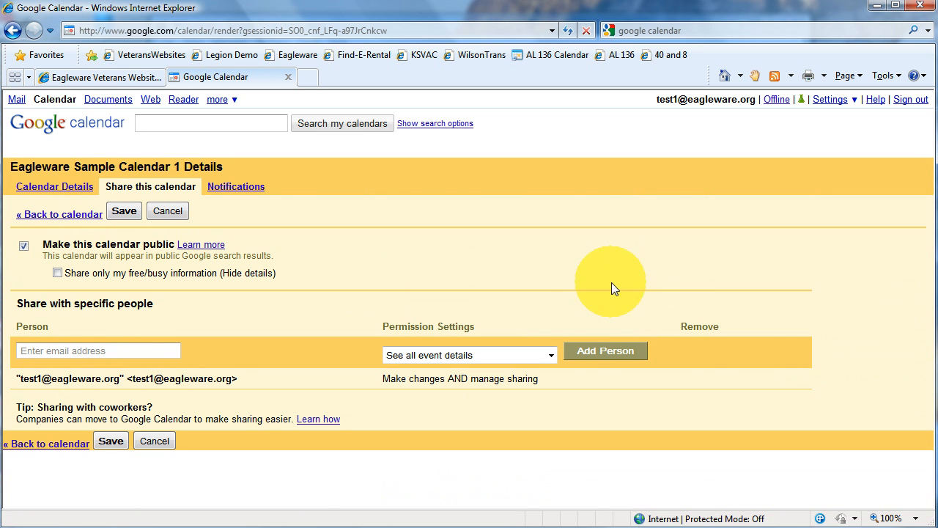
pyautogui.click(161, 351)
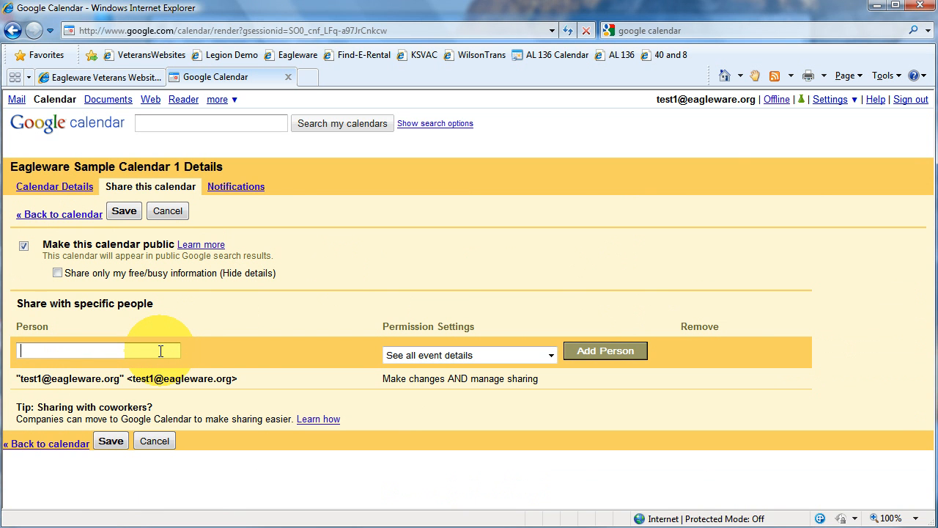
pyautogui.press('Tab')
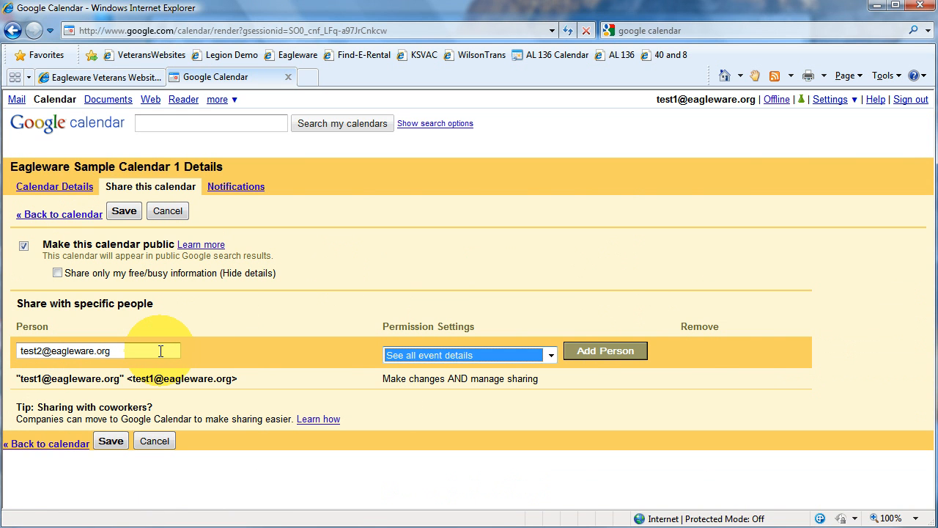
# - Add that person with the "Make changes to events" permission and save the sharing settings
pyautogui.click(550, 356)
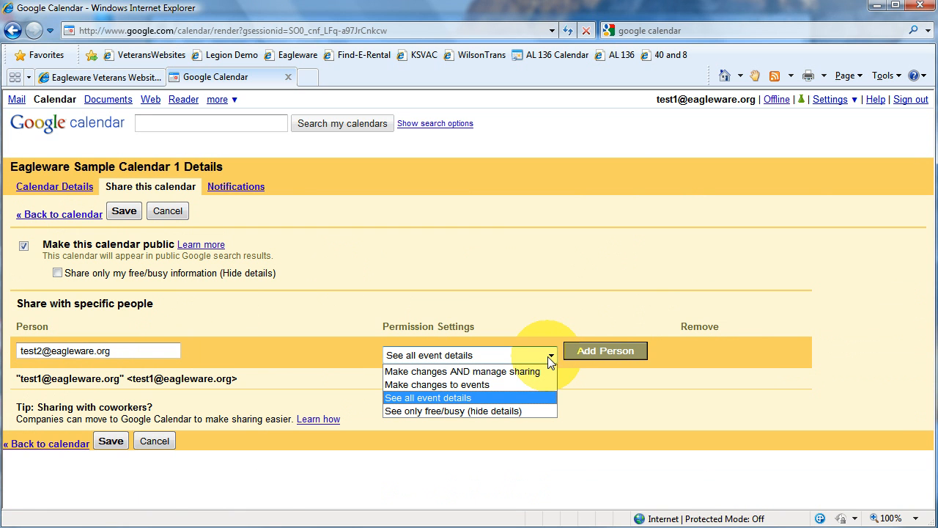
pyautogui.click(511, 385)
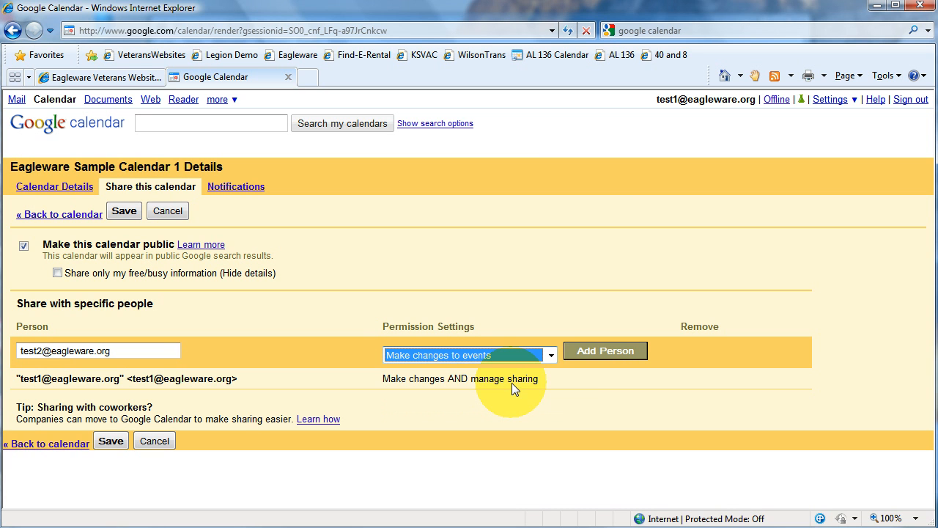
pyautogui.click(551, 355)
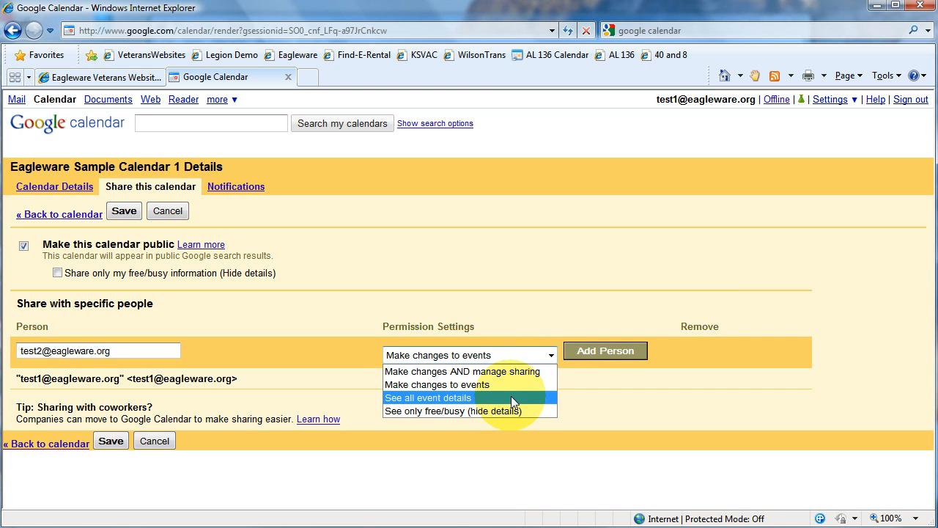
pyautogui.click(465, 385)
pyautogui.click(575, 357)
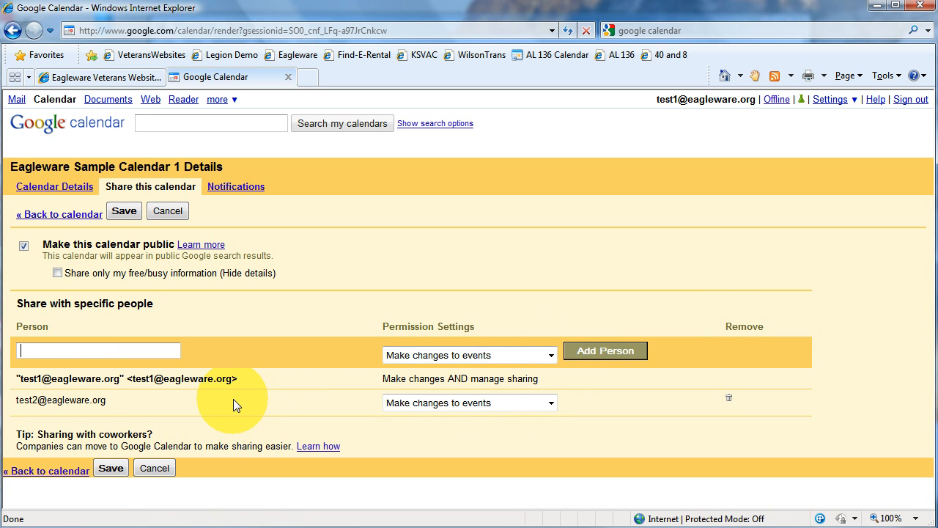
pyautogui.click(111, 469)
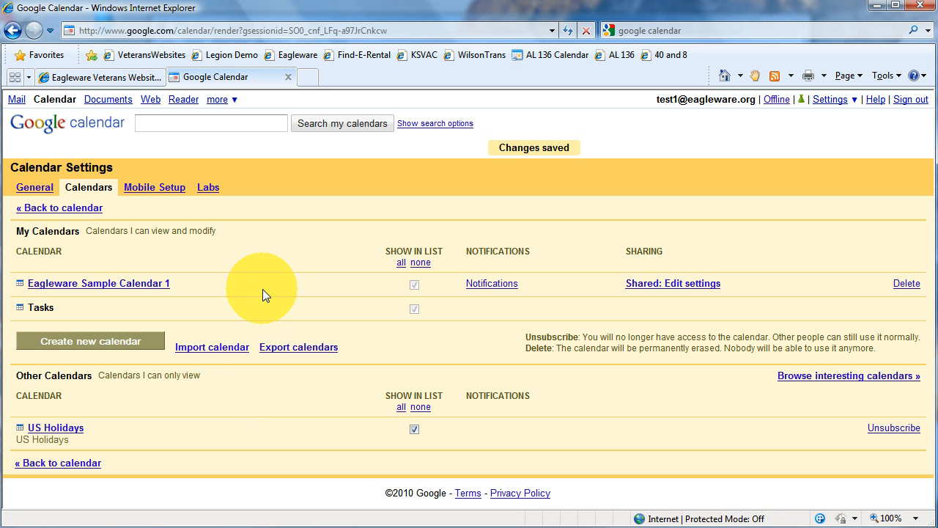
# - Sign out and read the calendar-sharing notification e-mail in the POP Peeper mail client
pyautogui.click(910, 104)
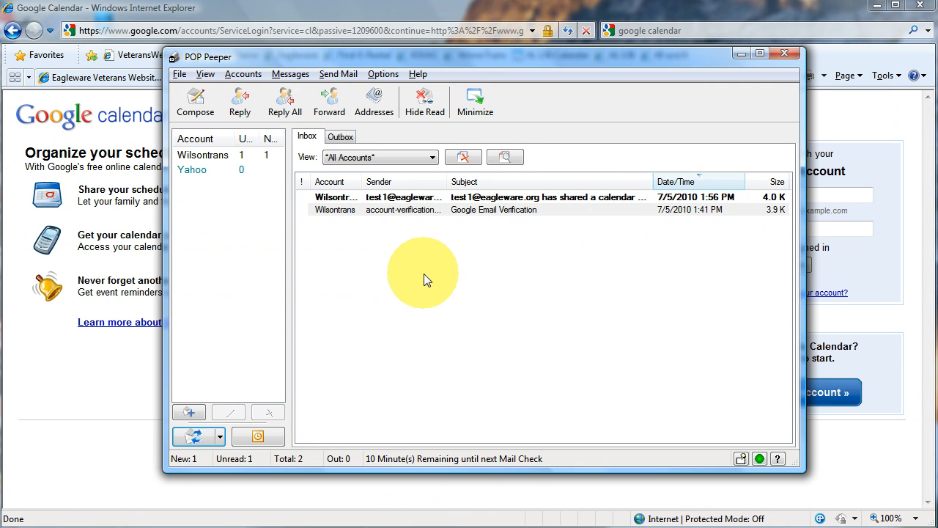
pyautogui.doubleClick(407, 198)
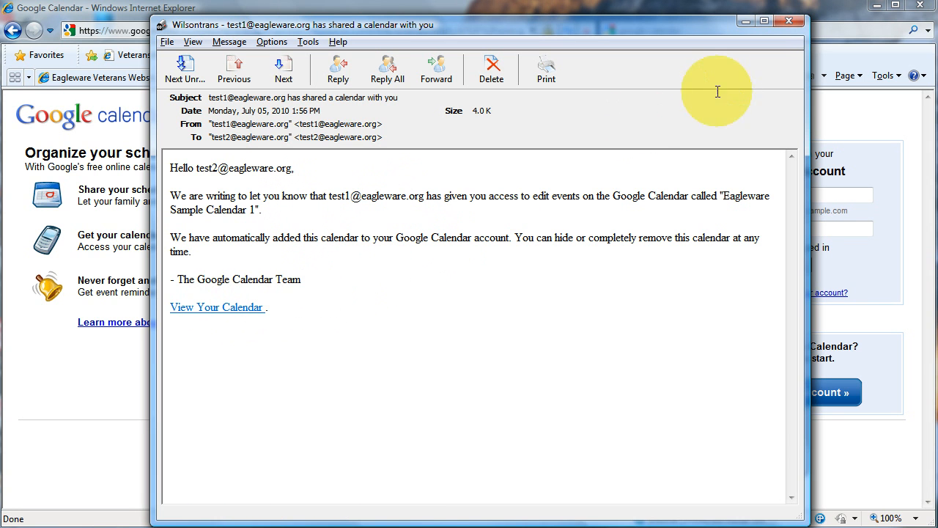
pyautogui.click(789, 20)
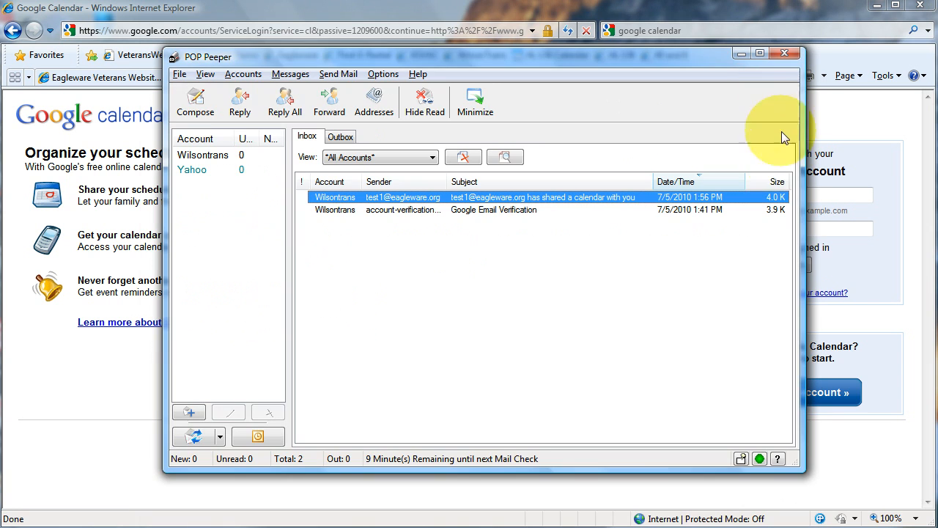
pyautogui.click(785, 55)
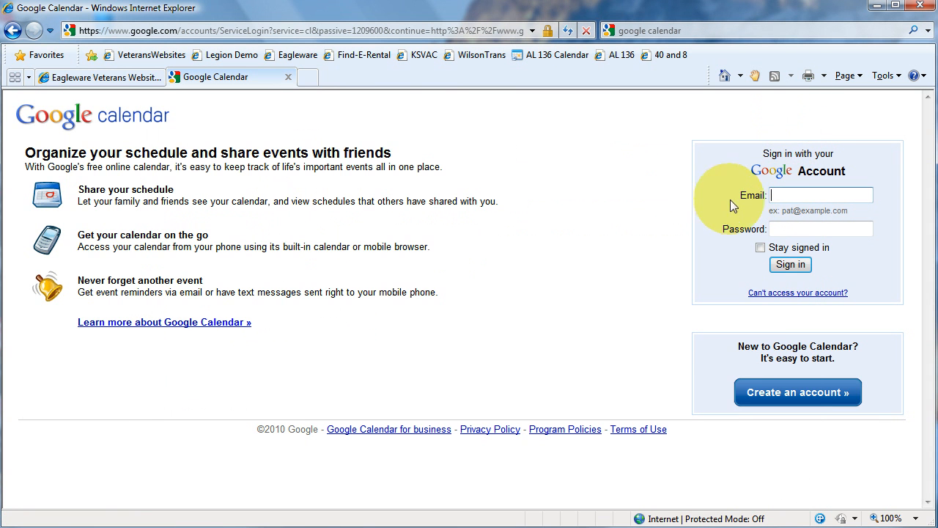
# - Sign in as the second user and toggle the shared Eagleware Sample Calendar's display off and back on
pyautogui.click(791, 267)
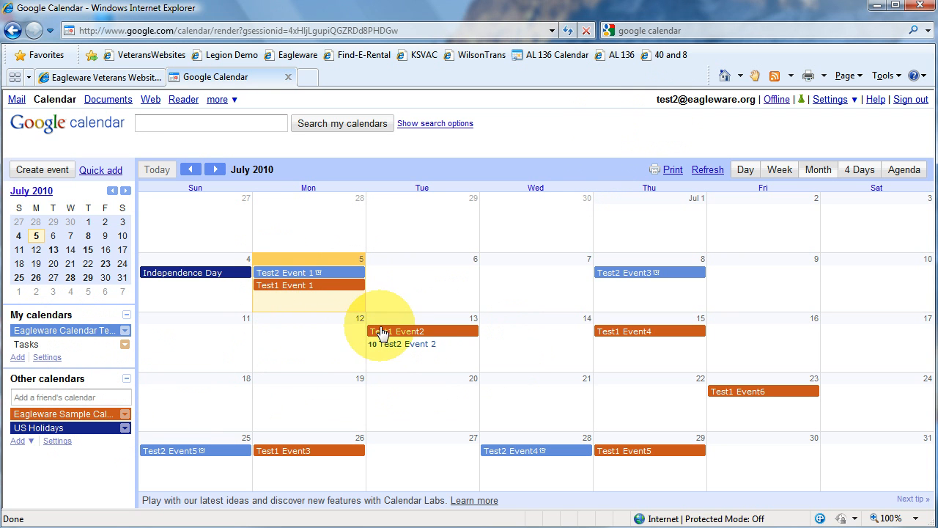
pyautogui.click(128, 332)
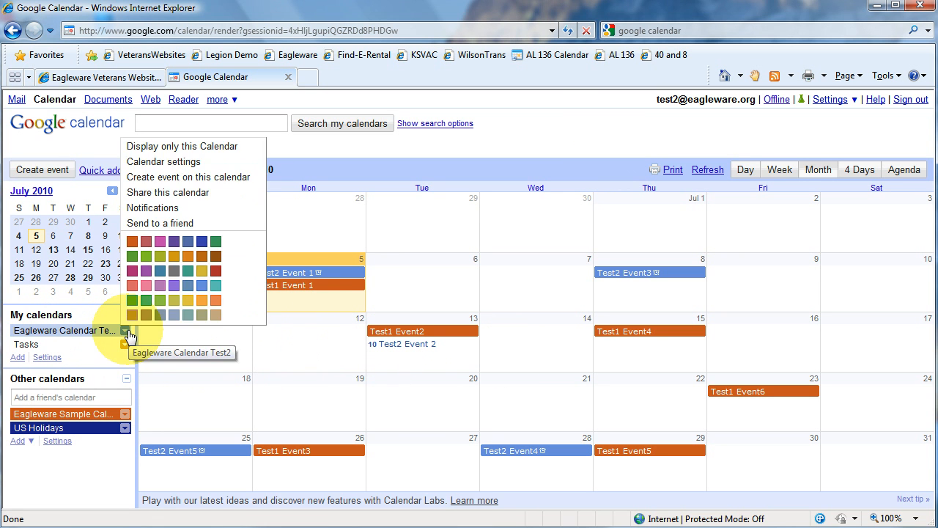
pyautogui.click(166, 146)
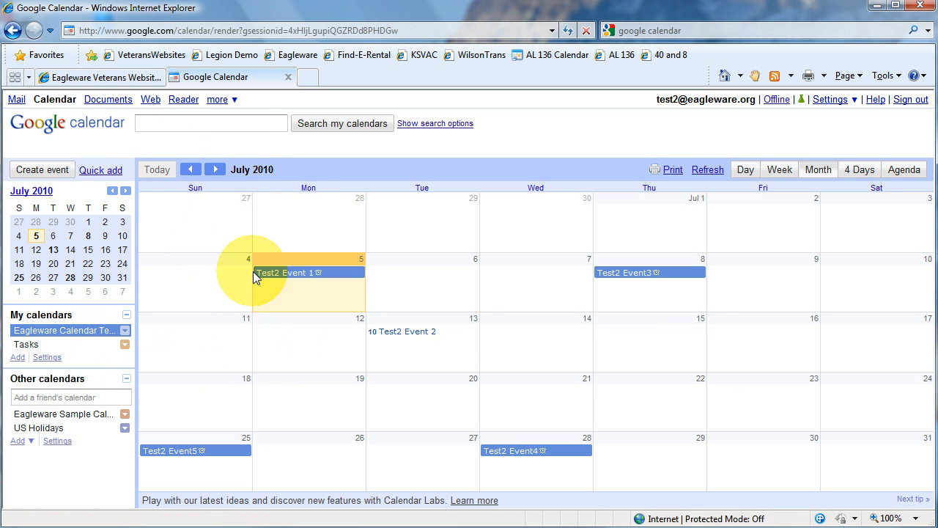
pyautogui.click(94, 417)
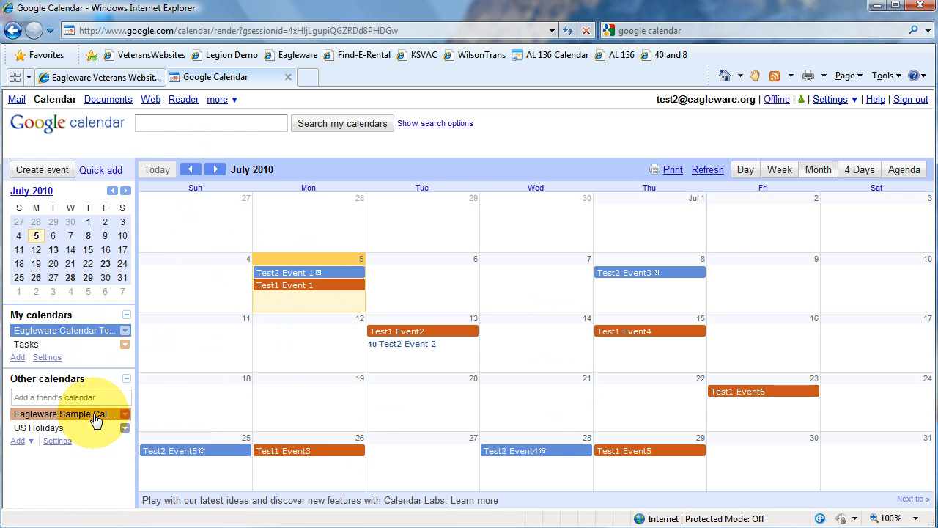
# - Create a "Test 10" event on Monday, July 12 in Eagleware Sample Calendar 1 and sign out
pyautogui.click(287, 343)
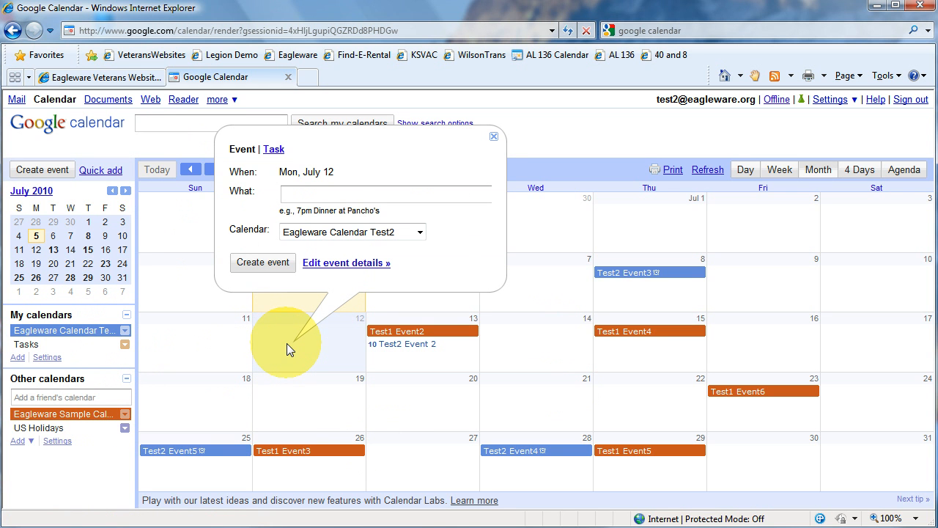
pyautogui.write('Test 10')
pyautogui.click(420, 231)
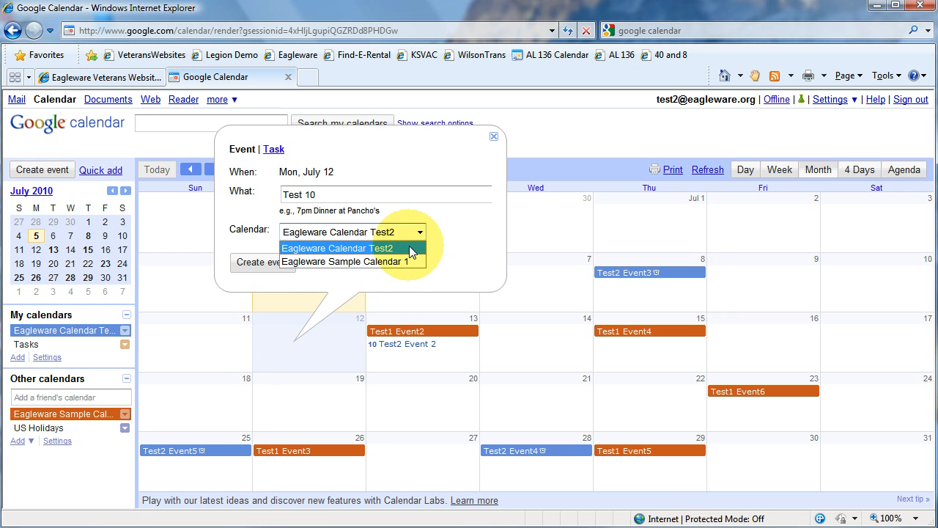
pyautogui.click(404, 262)
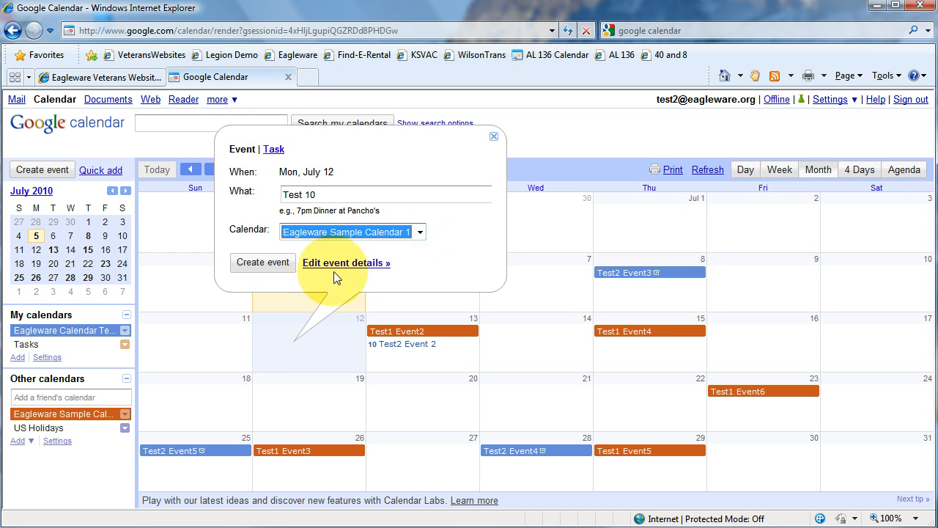
pyautogui.click(264, 262)
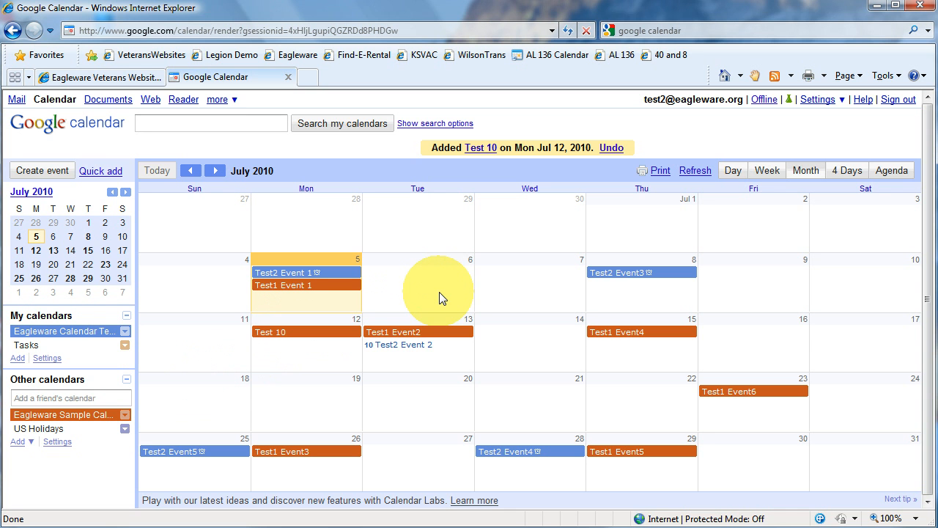
pyautogui.click(899, 100)
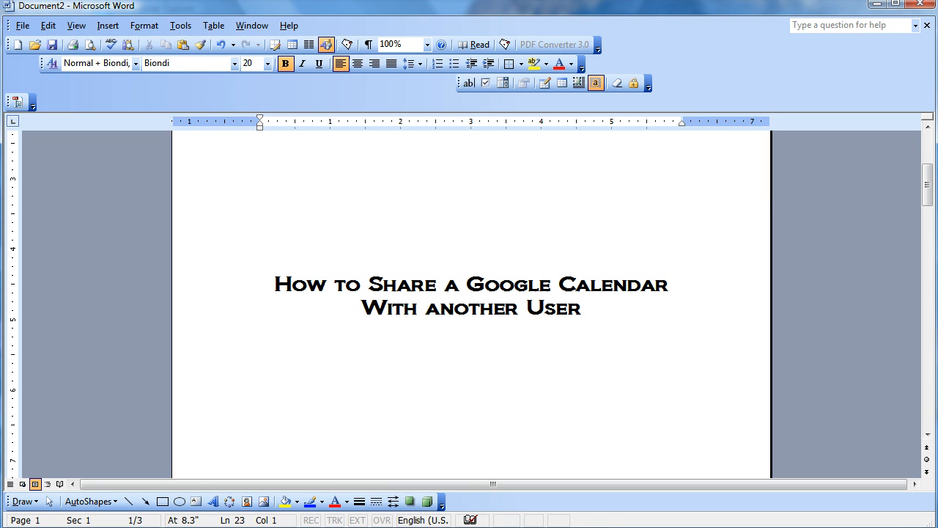